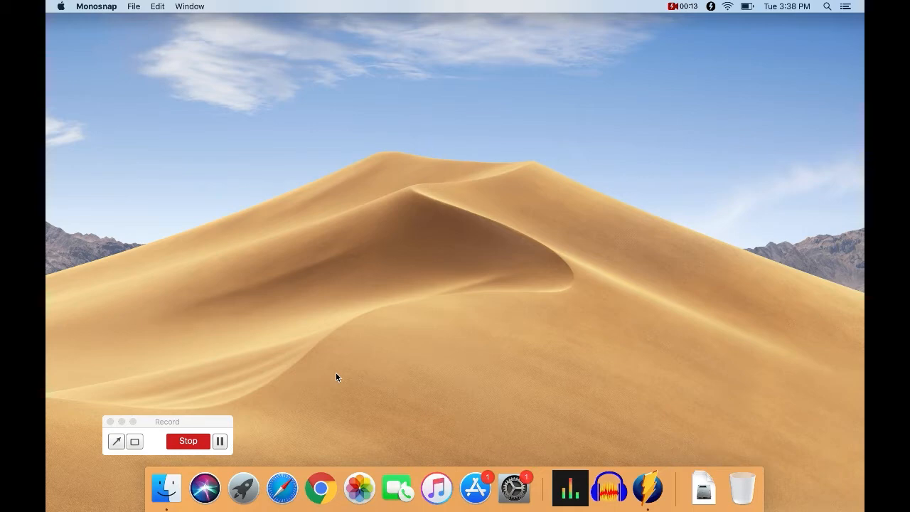
left_click(320, 488)
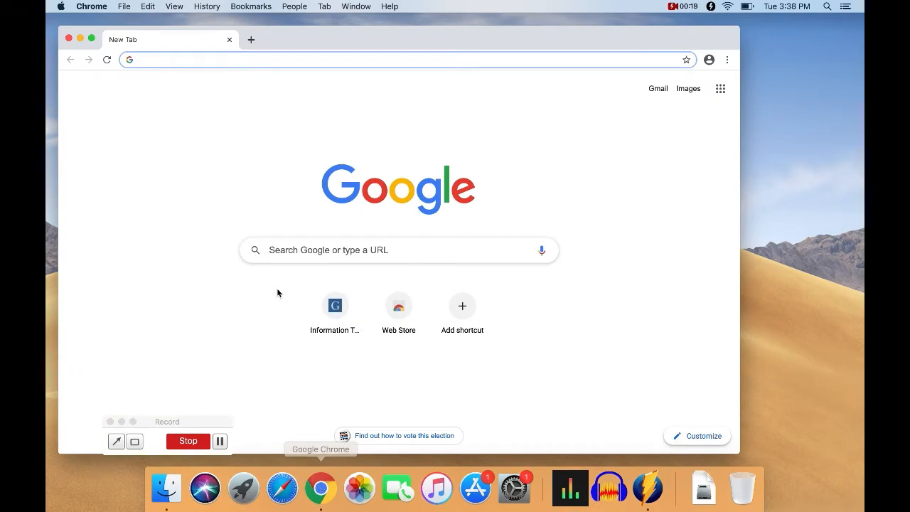
type("ww")
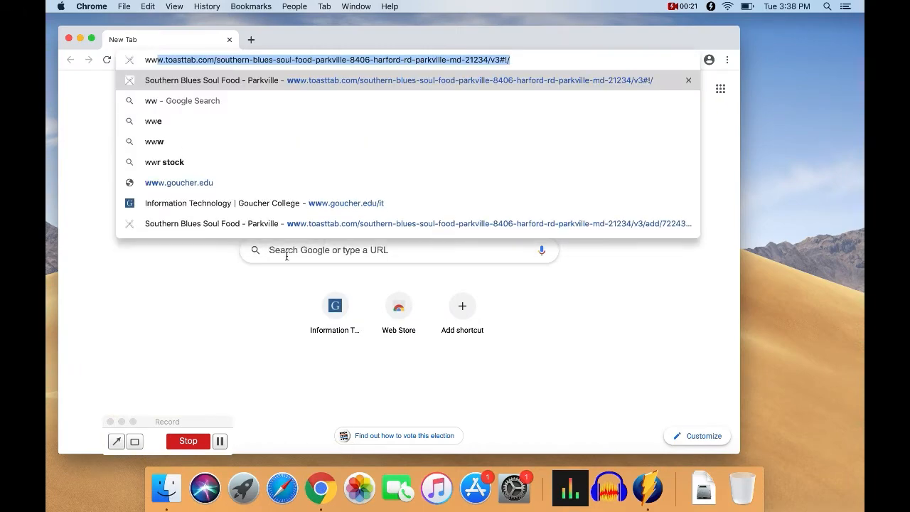
type("w.goucher.edu/it")
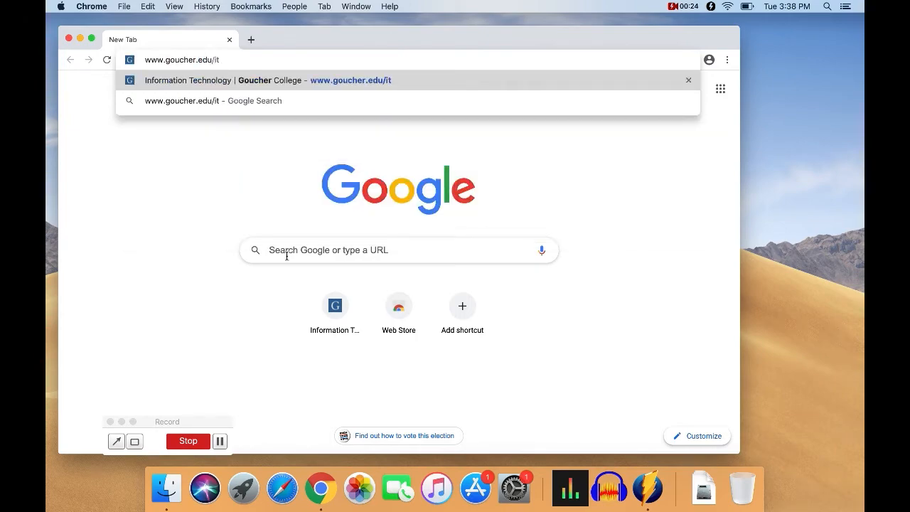
key("Return")
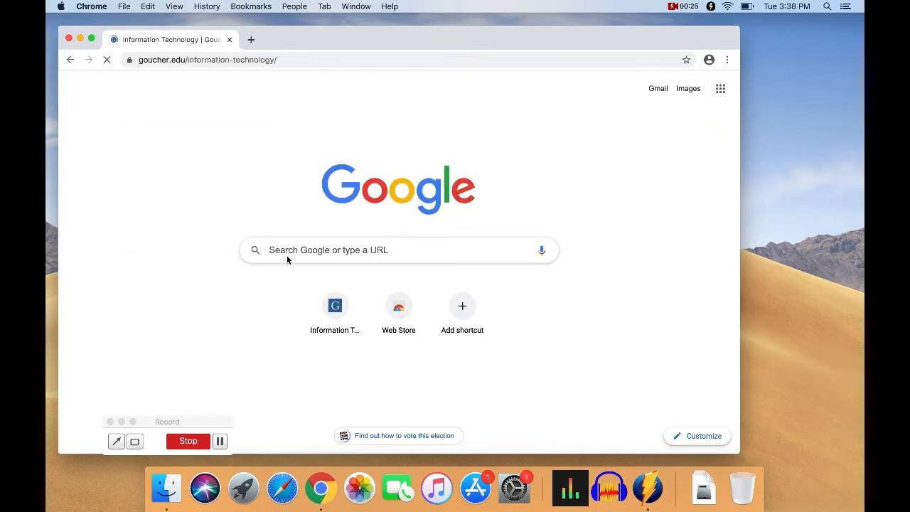
Search the IT knowledgebase for vpn and open the article "How to Connect to Goucher VPN".
scroll(292, 344, "down", 5)
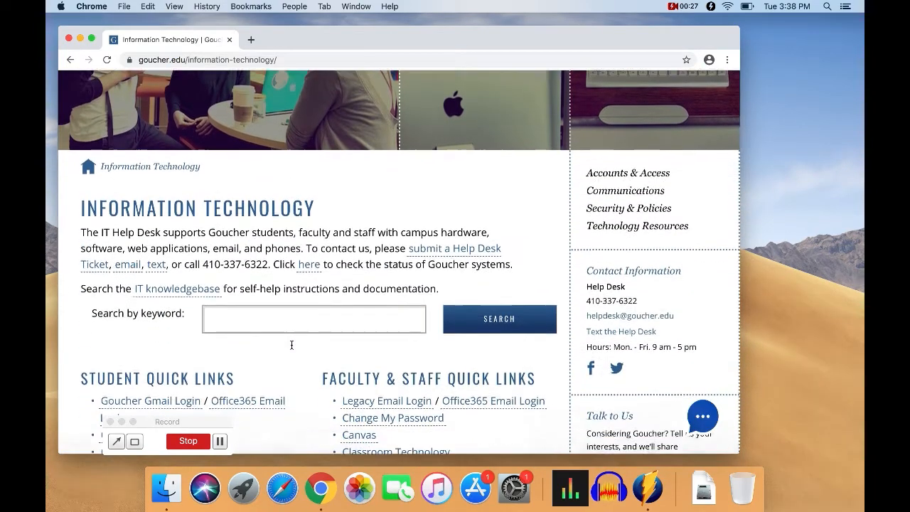
left_click(244, 251)
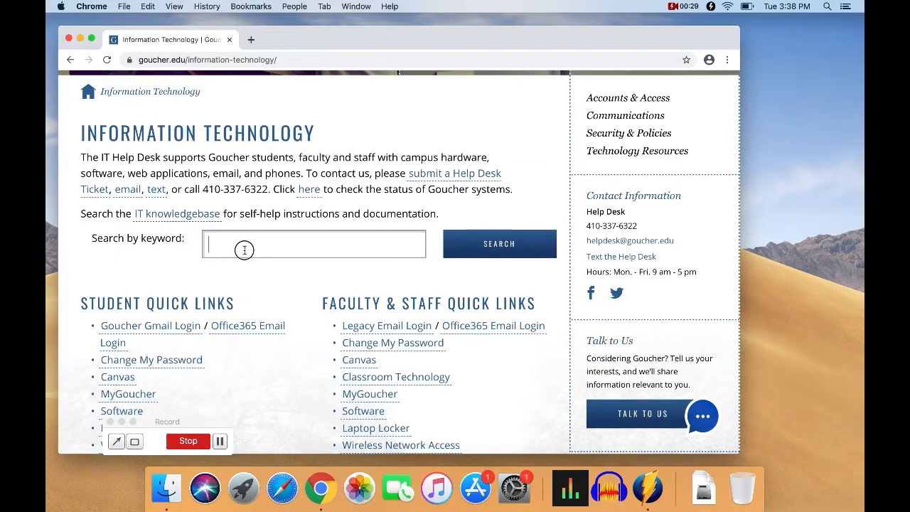
type("vpn")
key("Return")
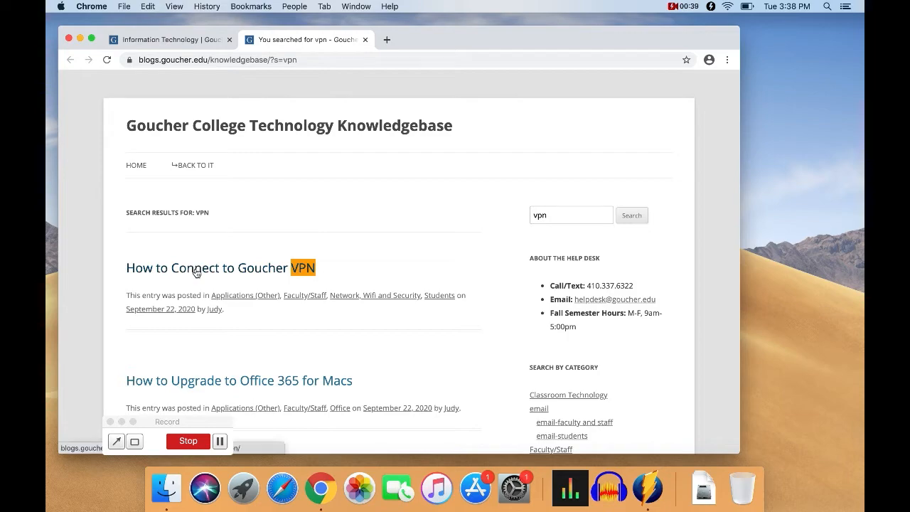
left_click(196, 272)
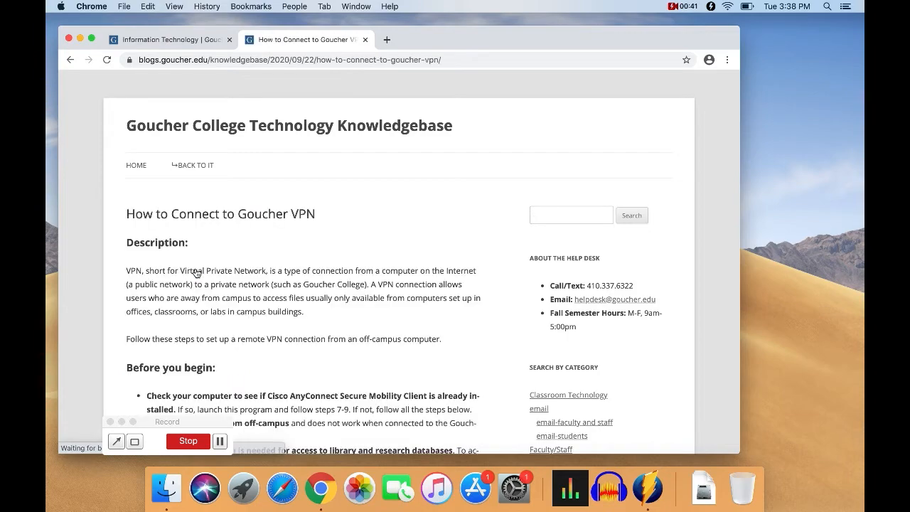
Read the article's prerequisites and search the Mac for cisco to check whether the AnyConnect client is already installed.
scroll(196, 272, "down", 5)
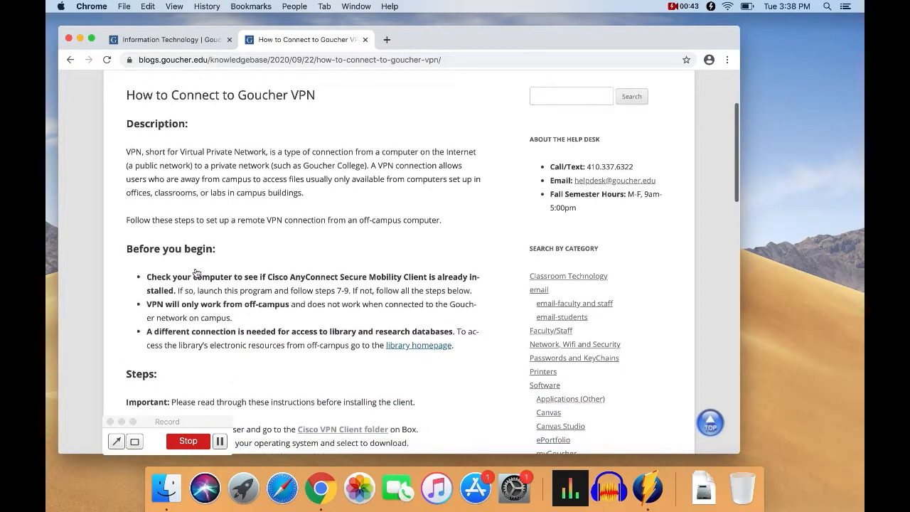
scroll(197, 272, "down", 2)
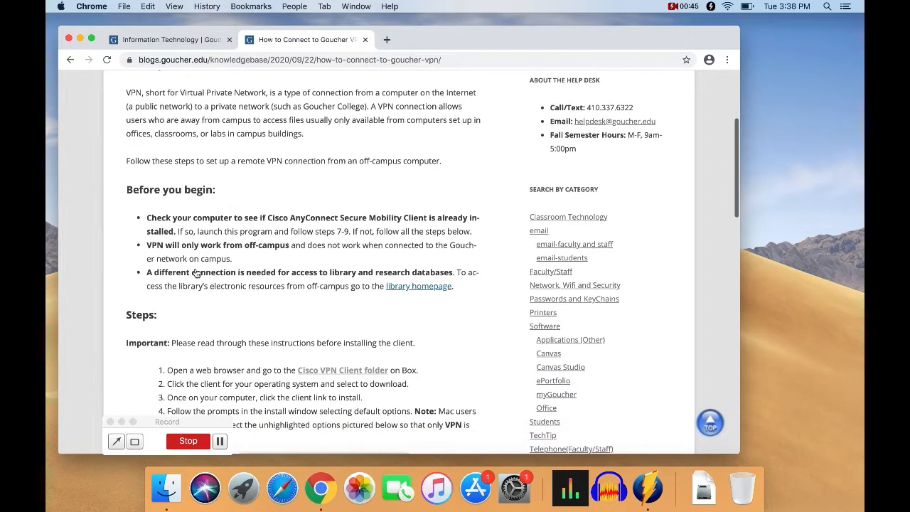
scroll(196, 273, "down", 1)
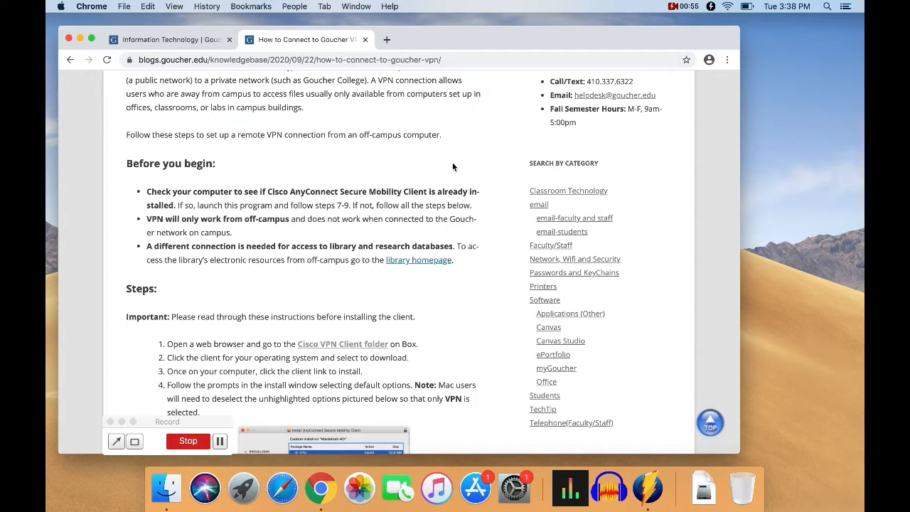
left_click(827, 7)
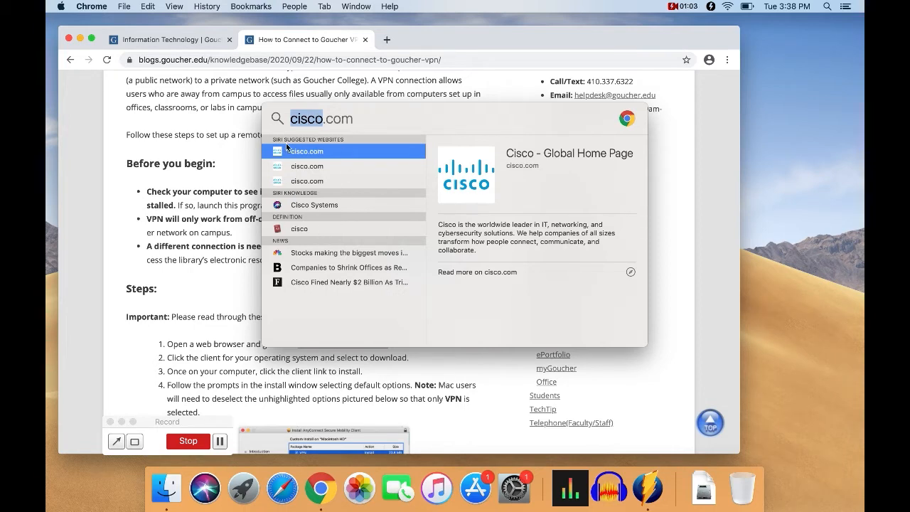
left_click(246, 133)
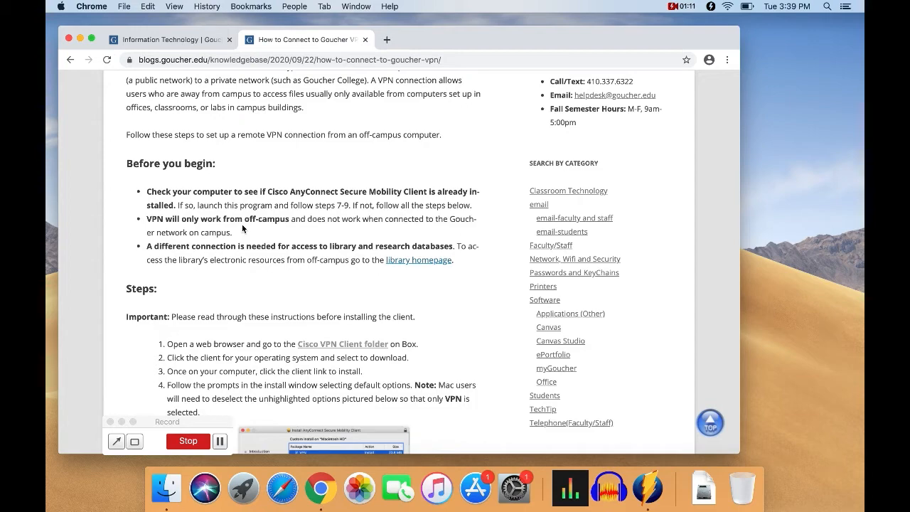
Open the Cisco VPN Client folder on Box linked in the first of the article's installation steps.
scroll(242, 228, "down", 3)
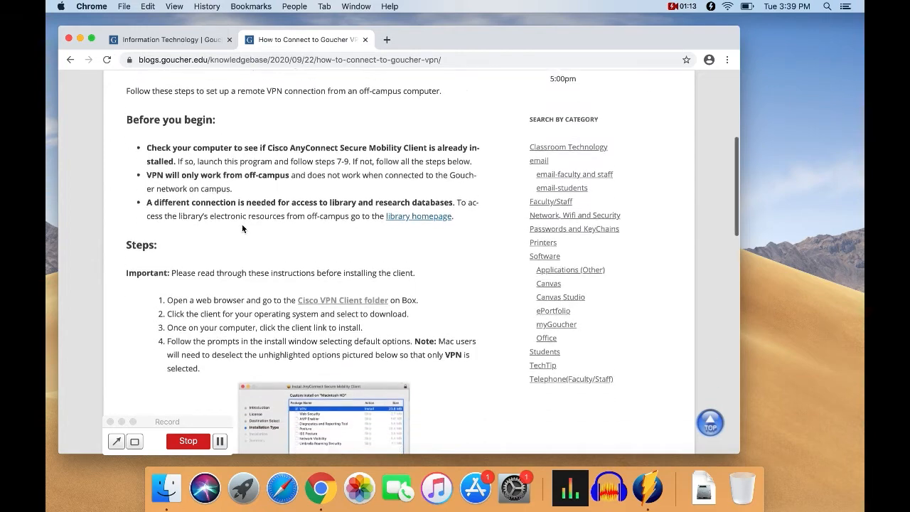
scroll(242, 227, "down", 5)
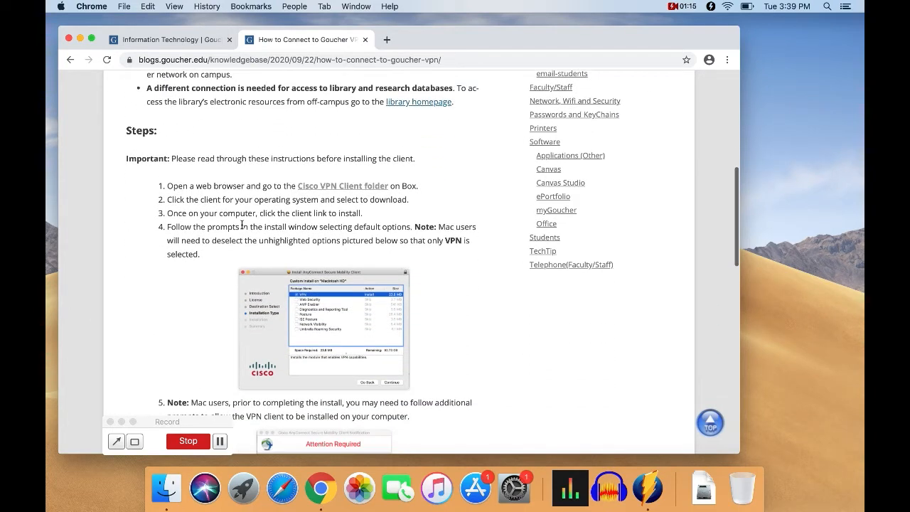
scroll(241, 225, "down", 1)
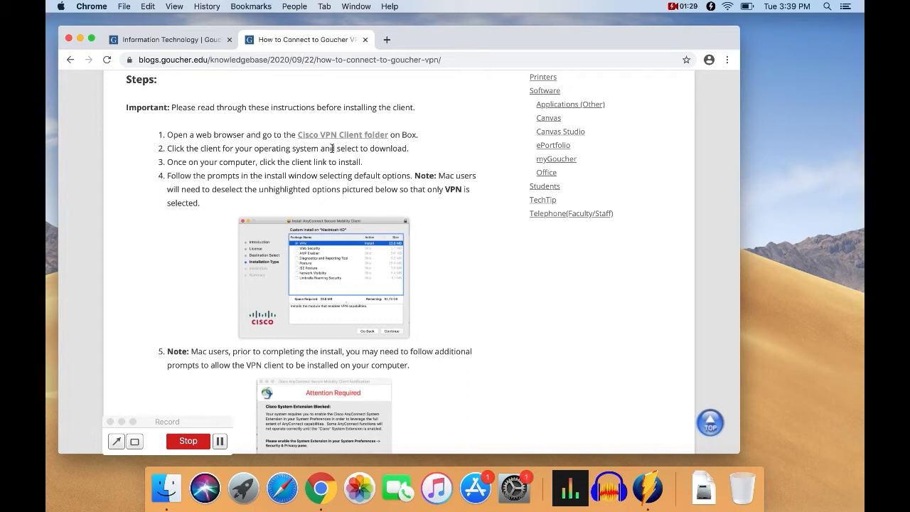
left_click(329, 139)
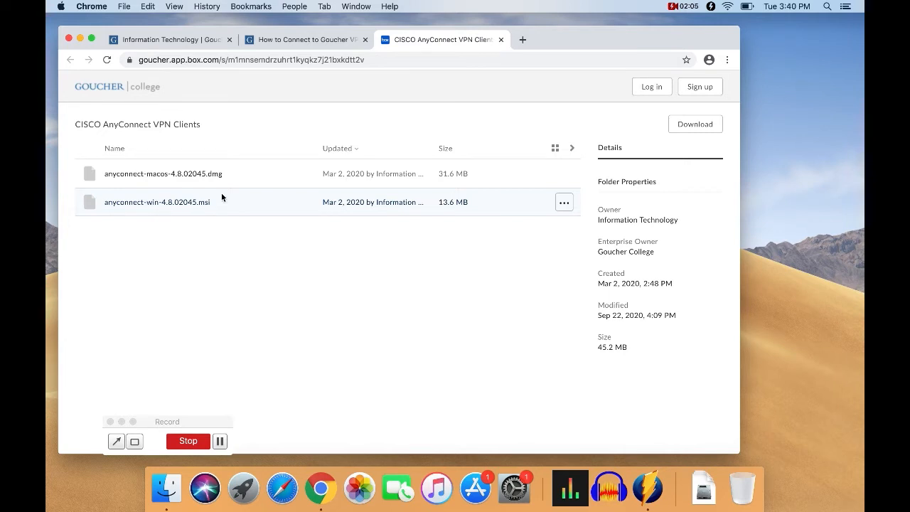
Download anyconnect-macos-4.8.02045.dmg from the Box folder and open the disk image.
left_click(231, 176)
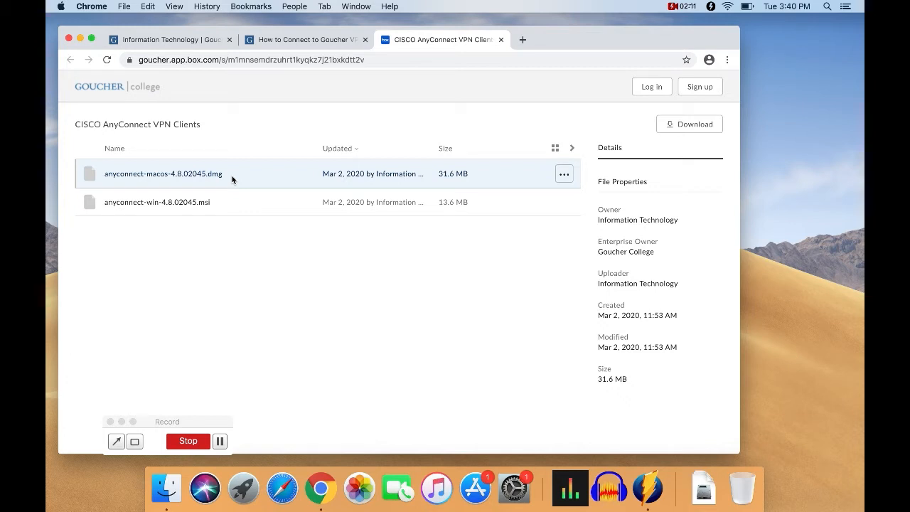
left_click(679, 125)
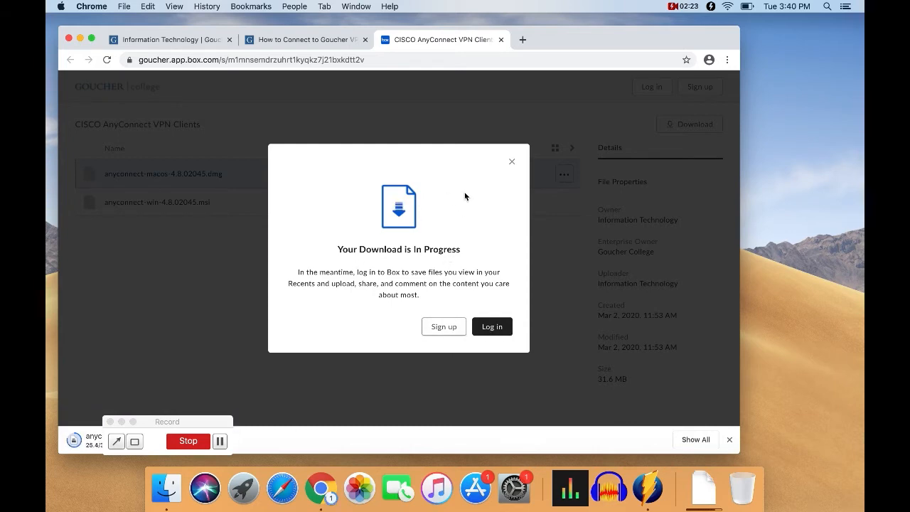
left_click(512, 163)
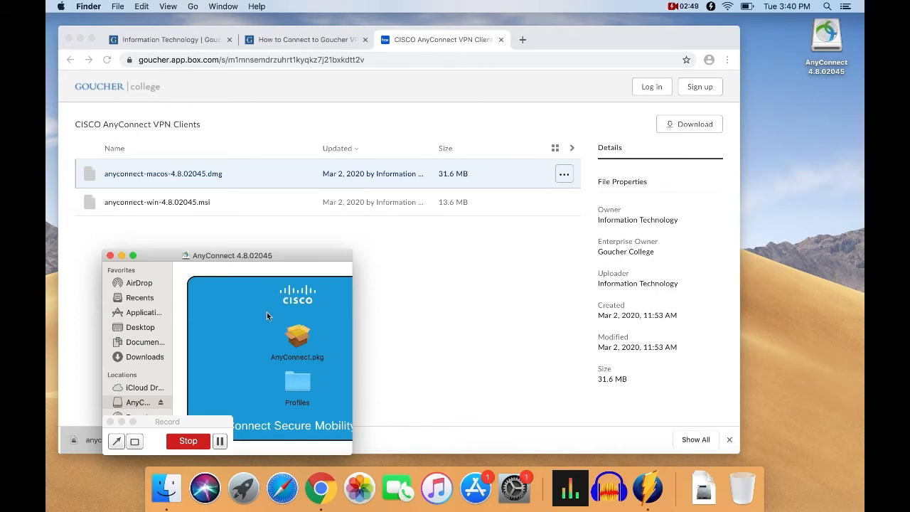
Launch the AnyConnect.pkg installer and agree to the software license agreement.
double_click(304, 338)
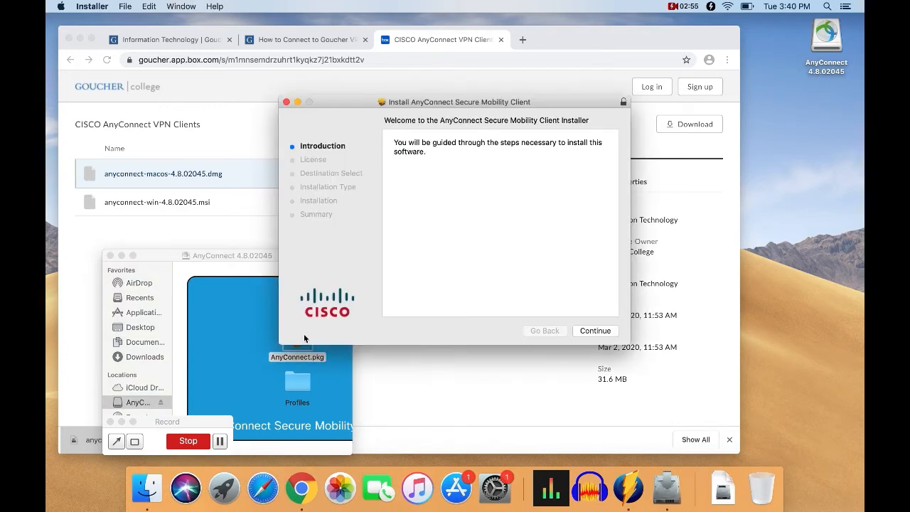
left_click(588, 331)
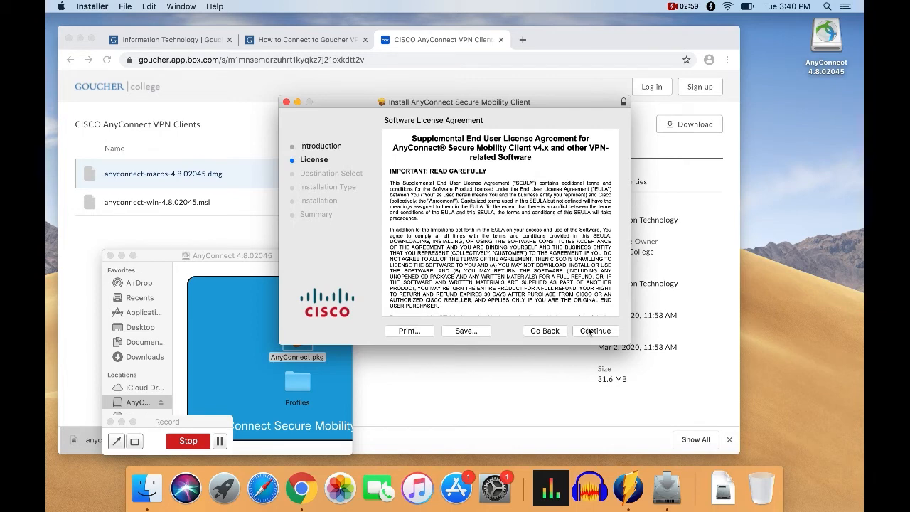
left_click(589, 331)
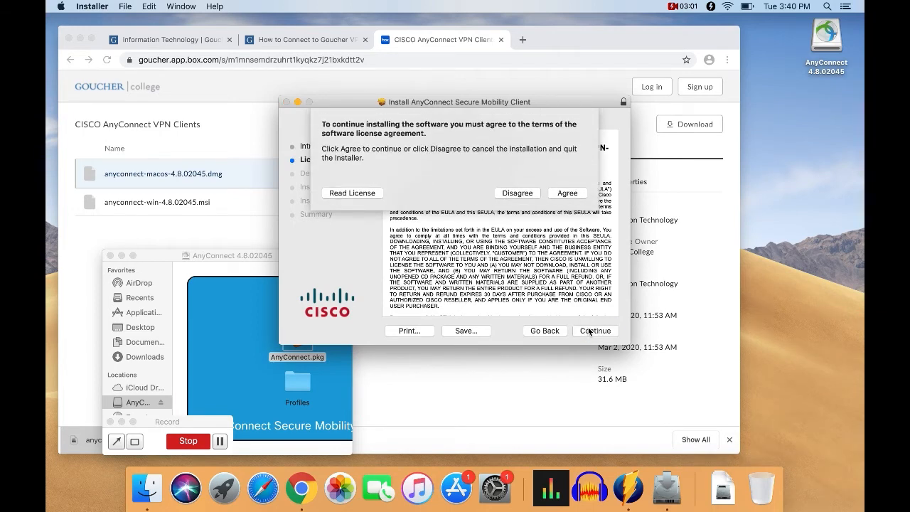
left_click(566, 193)
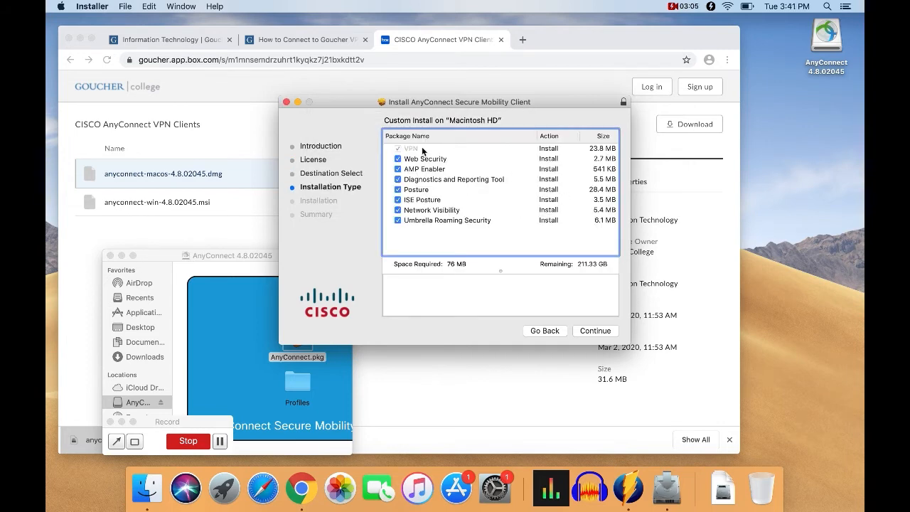
Exclude every package except VPN from the custom install and continue with that selection.
left_click(398, 220)
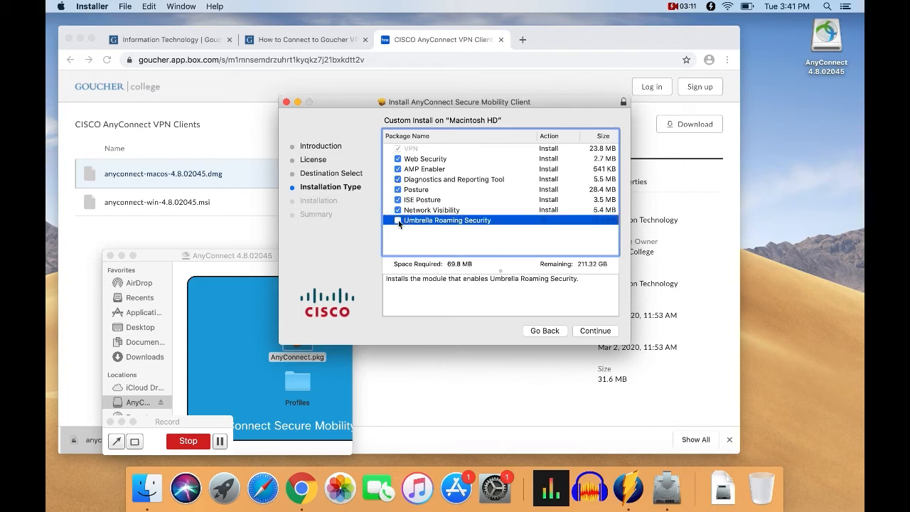
left_click(398, 210)
left_click(398, 199)
left_click(397, 189)
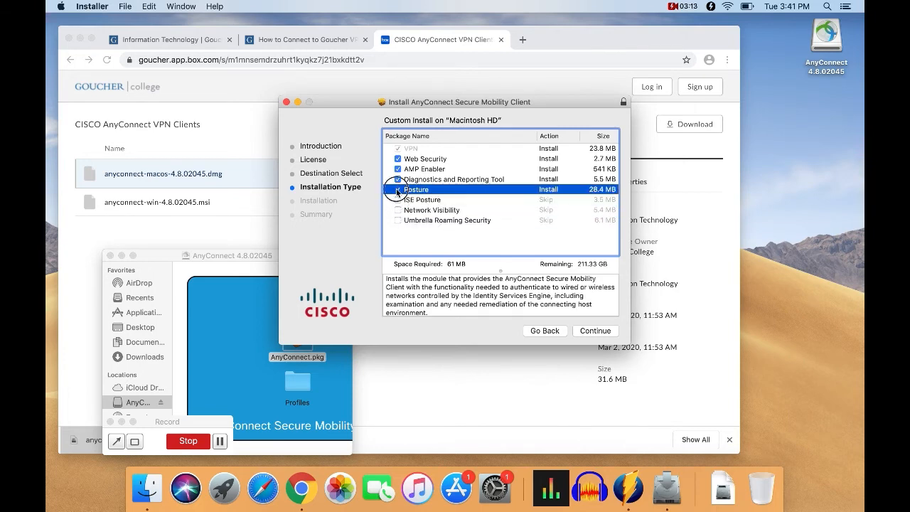
left_click(398, 179)
left_click(398, 169)
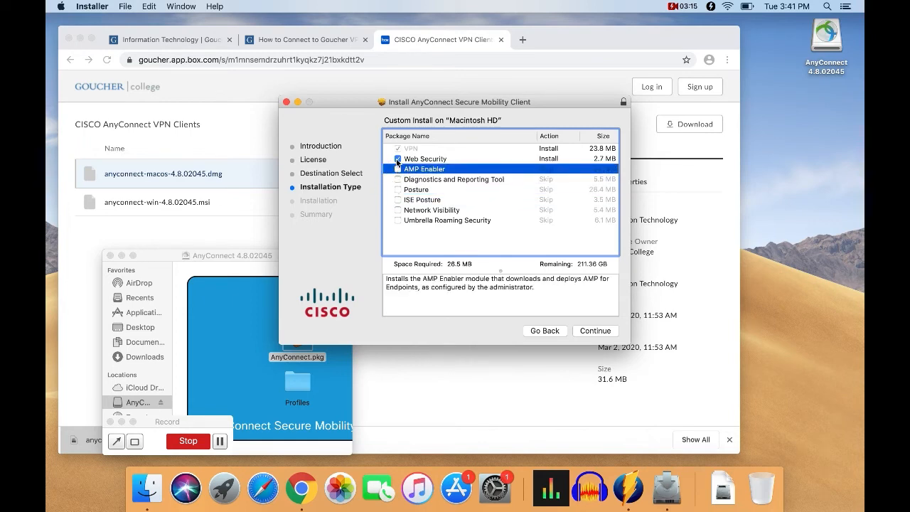
left_click(397, 158)
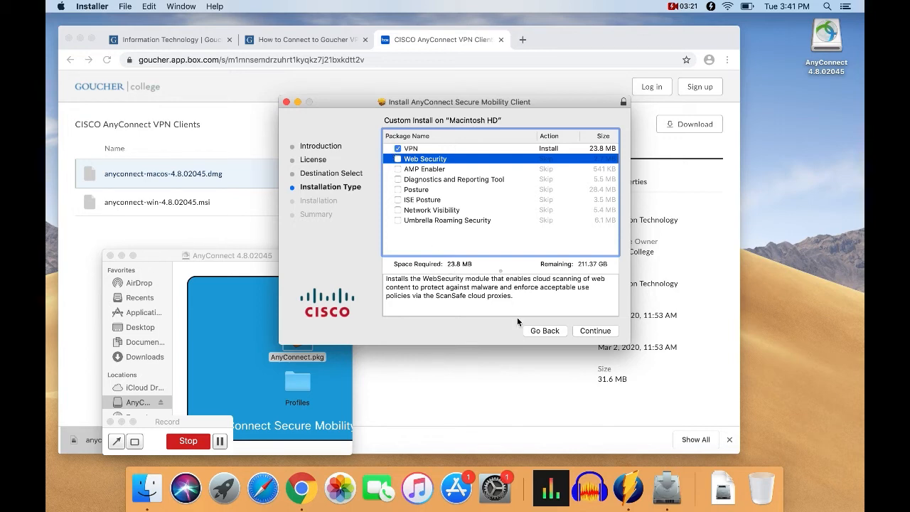
left_click(601, 332)
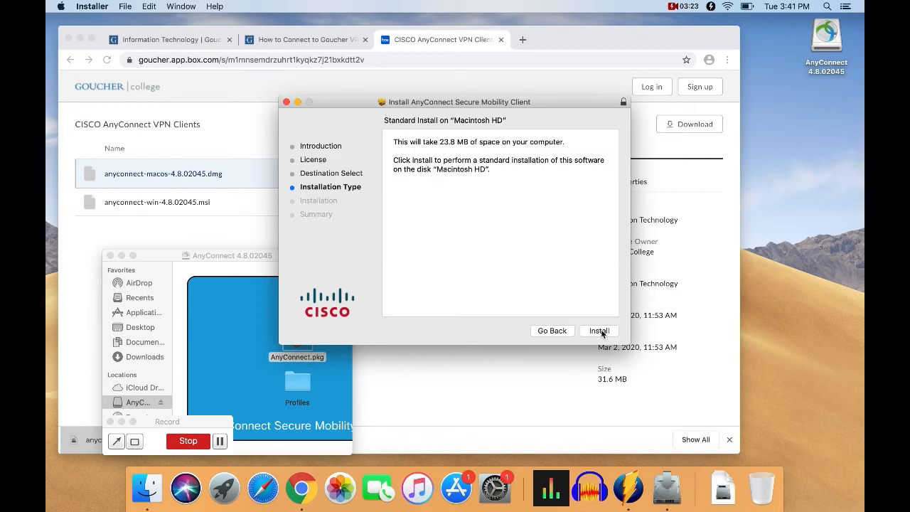
Start the installation and authorize it by entering the Mac account password.
left_click(599, 331)
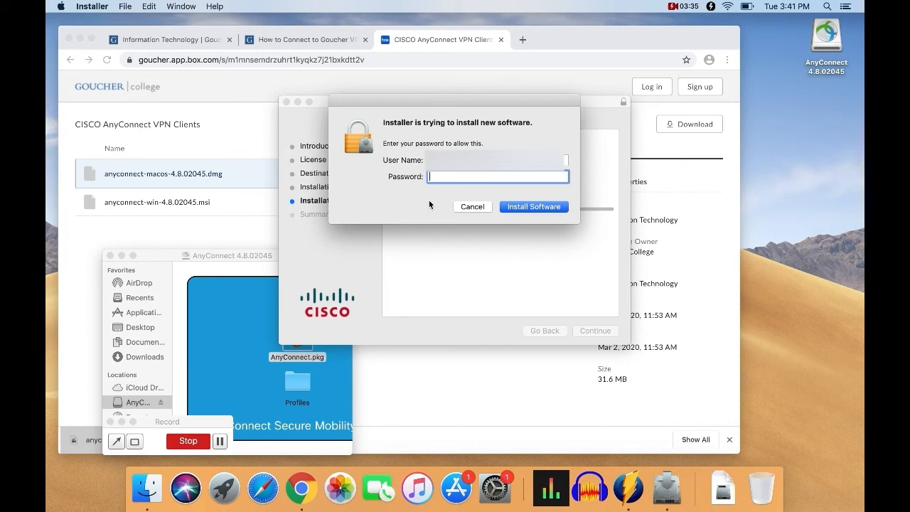
type("••••••••••••••••••")
left_click(523, 207)
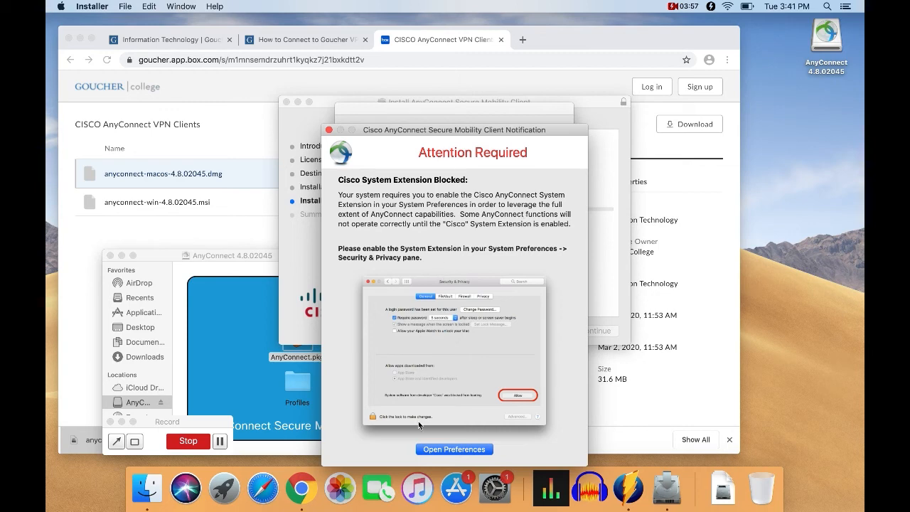
Open the Security & Privacy preferences from the Cisco notification and unlock them with the Mac account password.
left_click(437, 450)
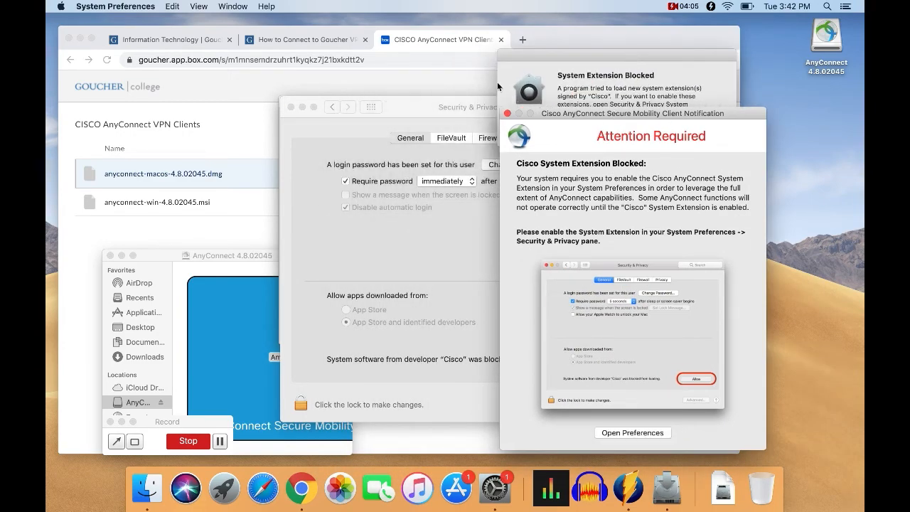
left_click_drag(427, 107, 254, 90)
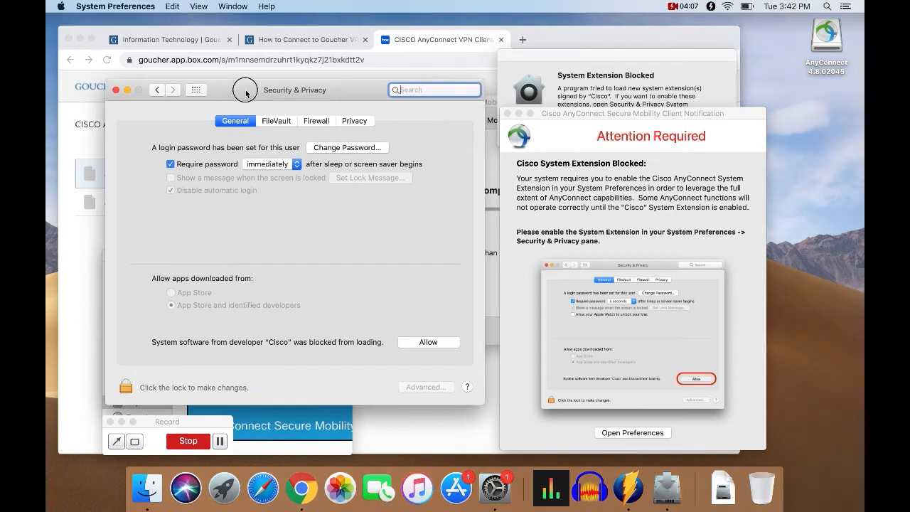
left_click(128, 387)
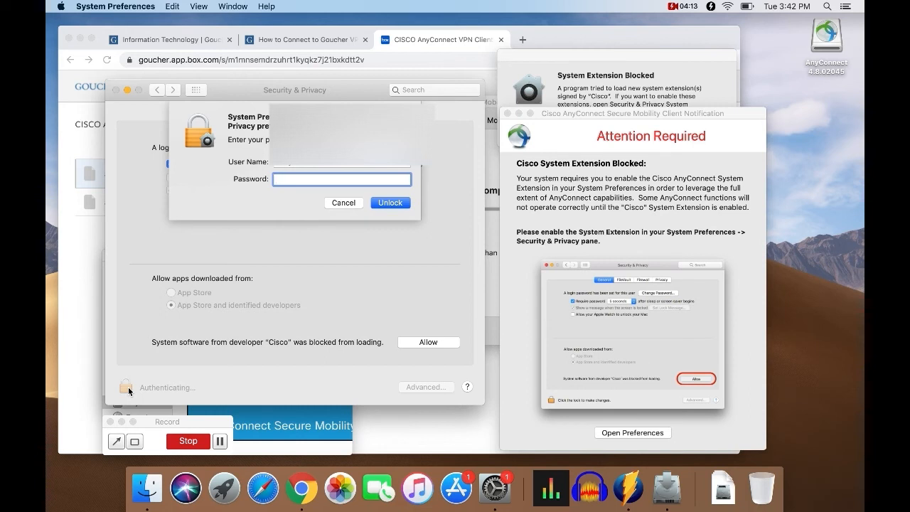
type("••••••••••••••••••••")
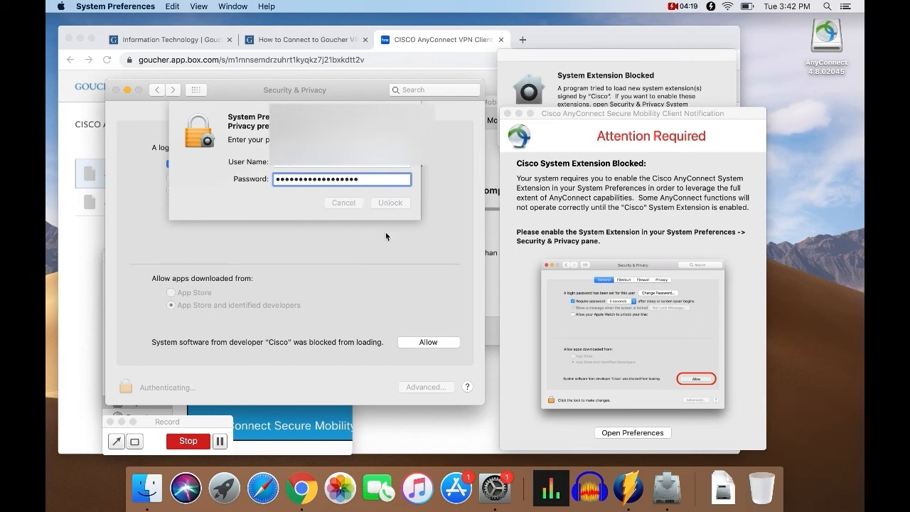
Allow the blocked system software from developer Cisco to load, and close Security & Privacy and the system extension notices.
left_click(415, 342)
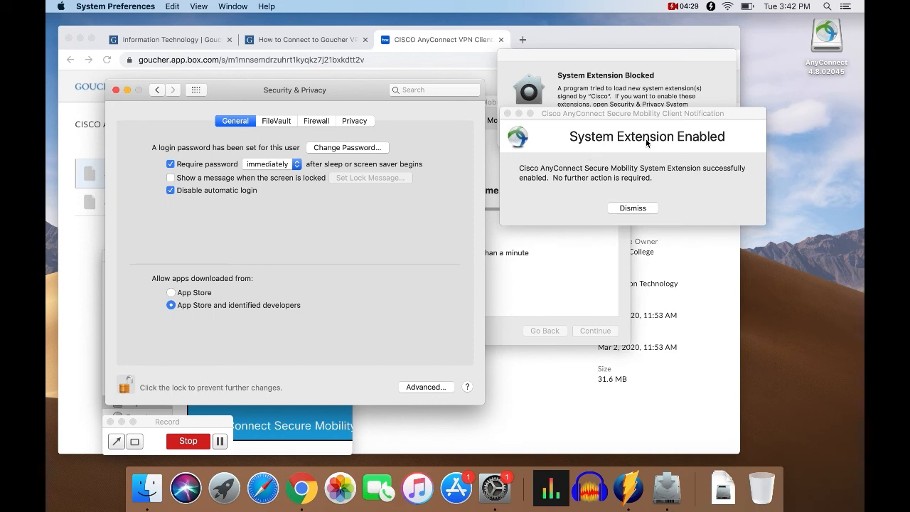
left_click(622, 211)
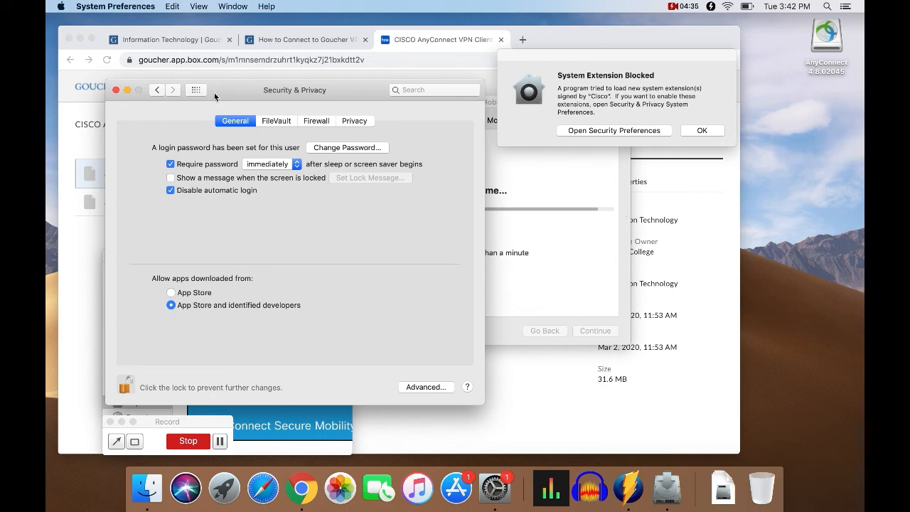
left_click(115, 91)
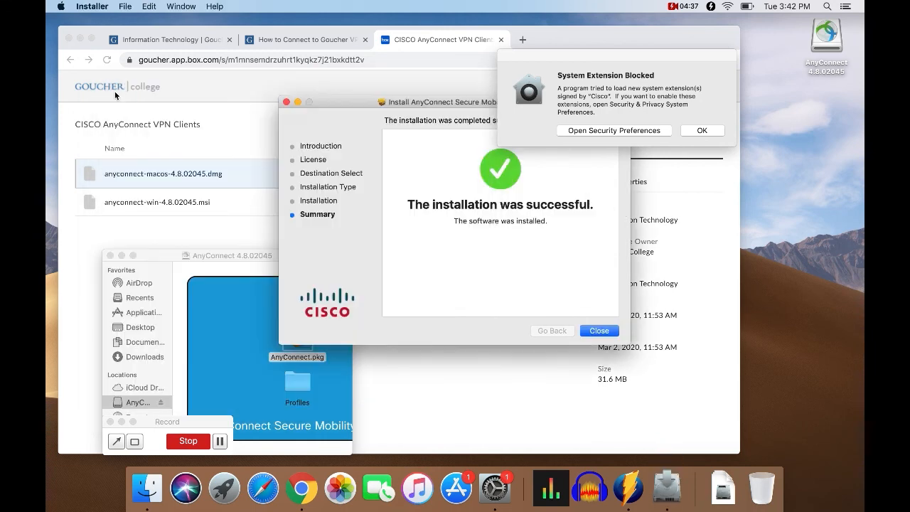
left_click(696, 133)
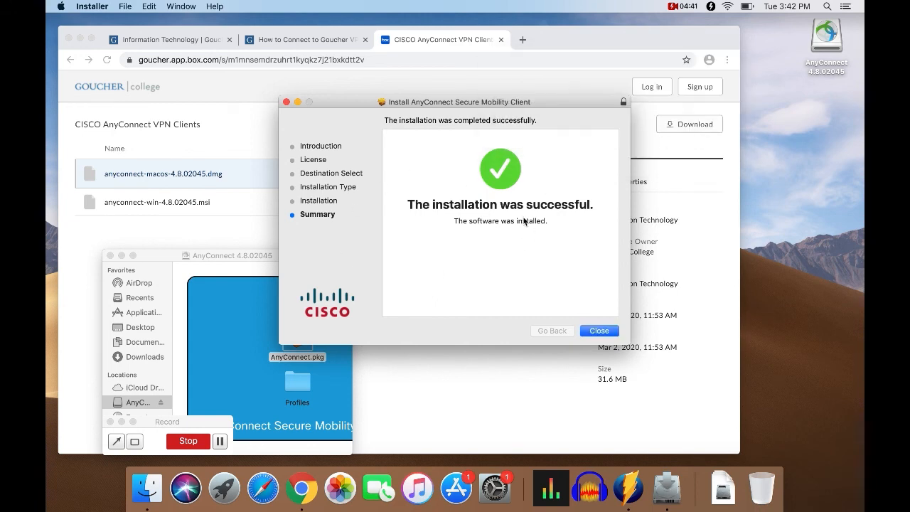
Close the AnyConnect installer, moving it to the Trash, and minimize the browser window.
left_click(597, 331)
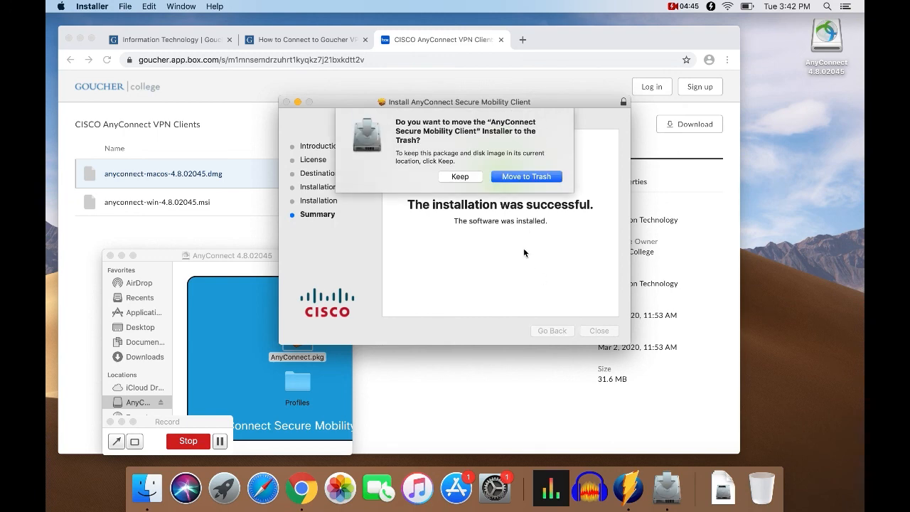
left_click(516, 177)
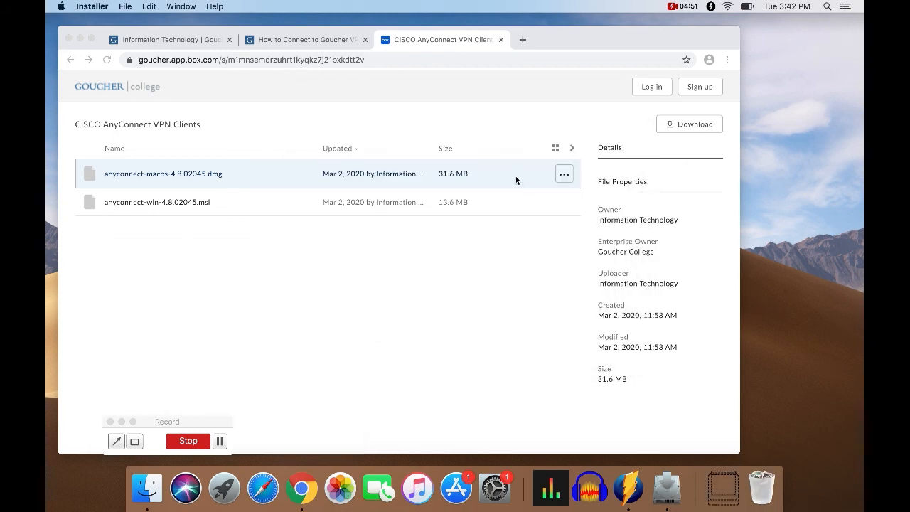
left_click(81, 39)
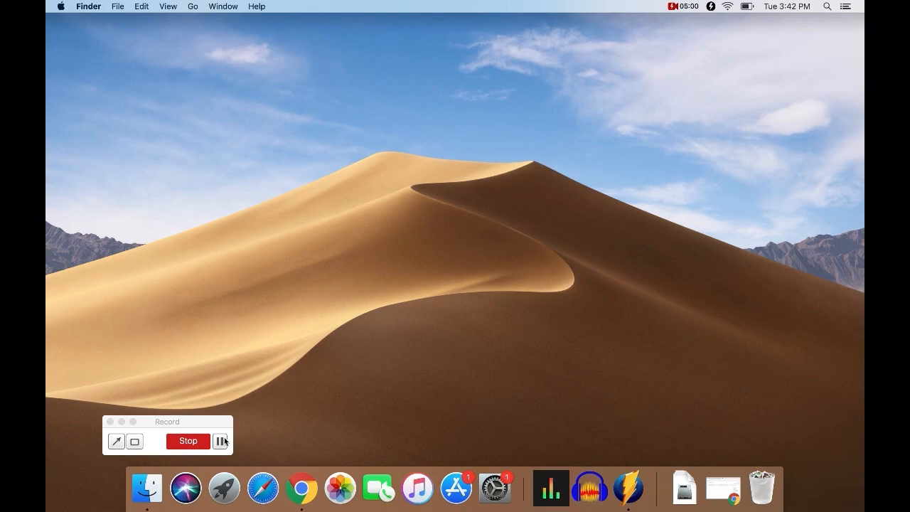